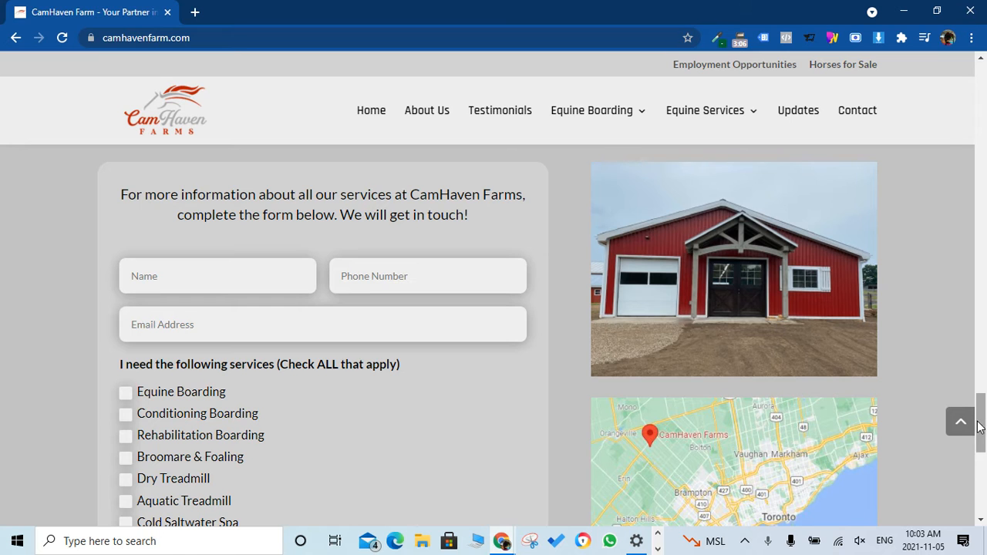
- Go through the CamHaven Farms link in the page footer and log in to the site's admin with the prefilled credentials
{"action": "left_click_drag", "start_coordinate": [978, 426], "coordinate": [984, 509]}
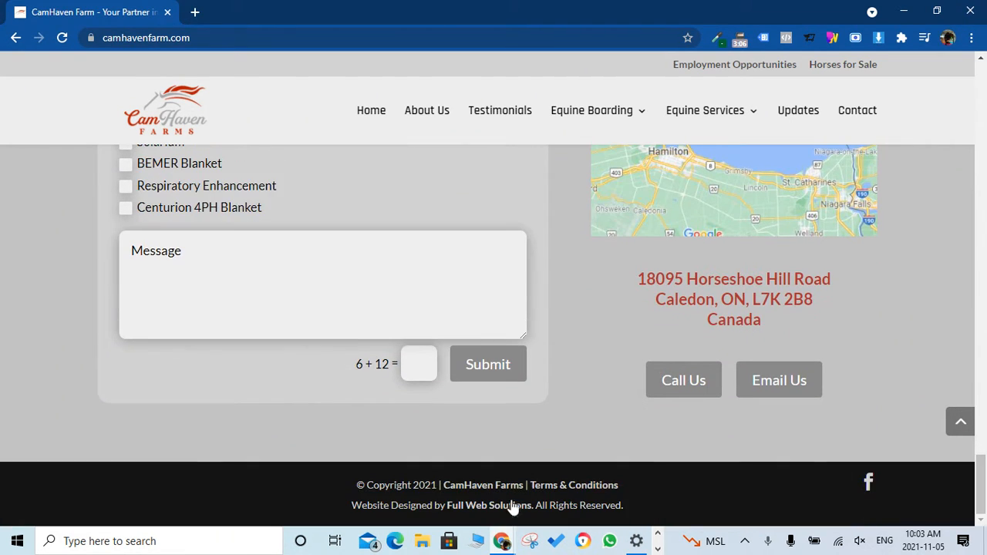
{"action": "left_click", "coordinate": [471, 488]}
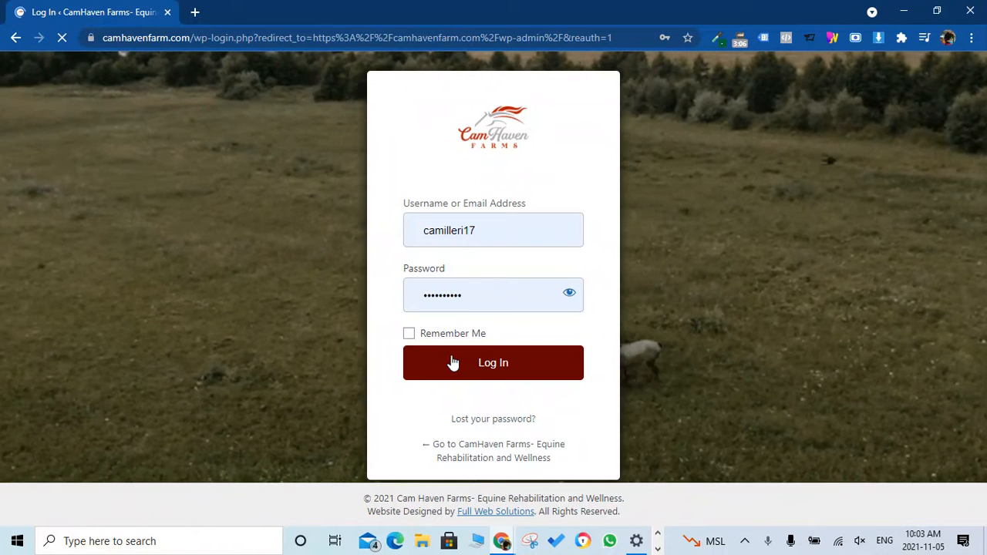
{"action": "left_click", "coordinate": [454, 363]}
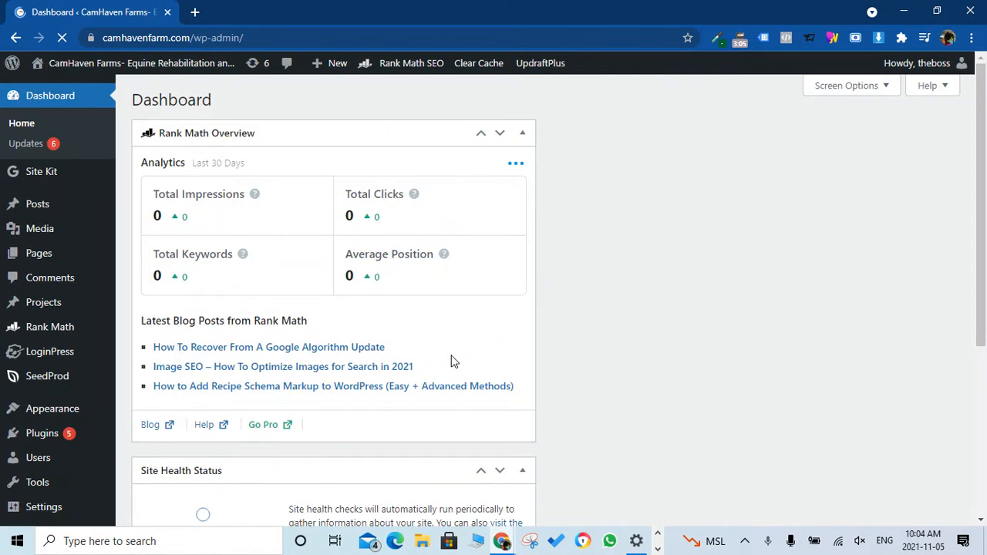
- Visit the site's home page from the dashboard and enable the Visual Builder on it
{"action": "mouse_move", "coordinate": [147, 67]}
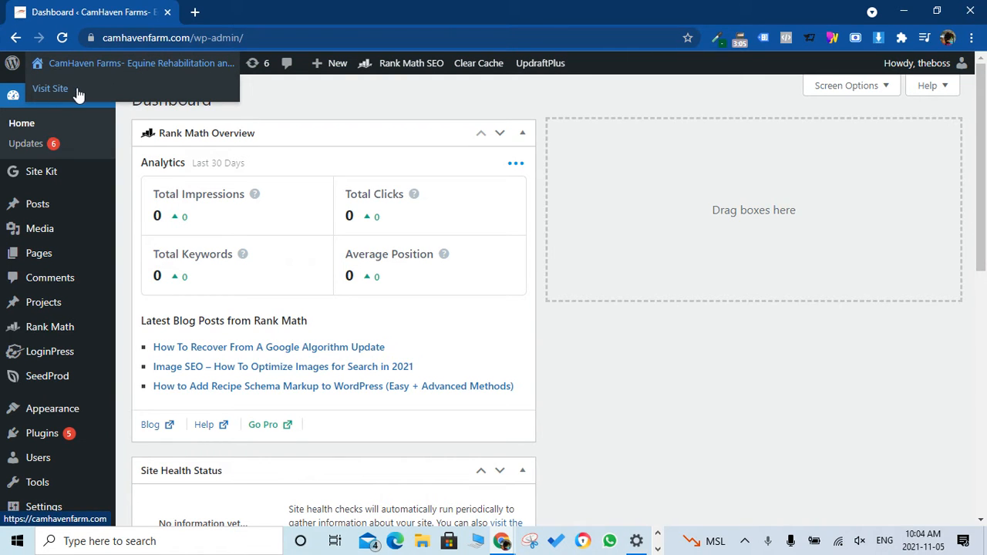
{"action": "left_click", "coordinate": [51, 90]}
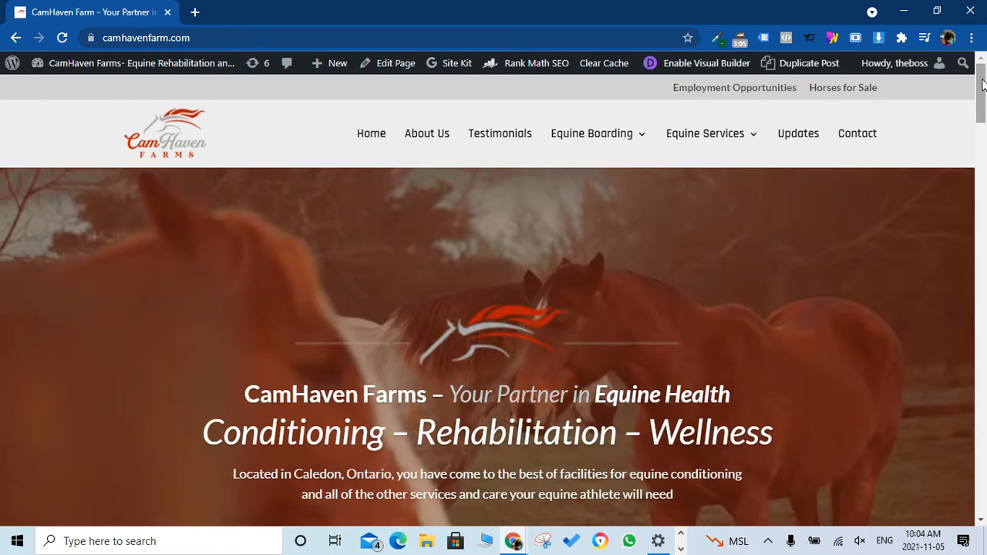
{"action": "left_click_drag", "start_coordinate": [984, 73], "coordinate": [983, 131]}
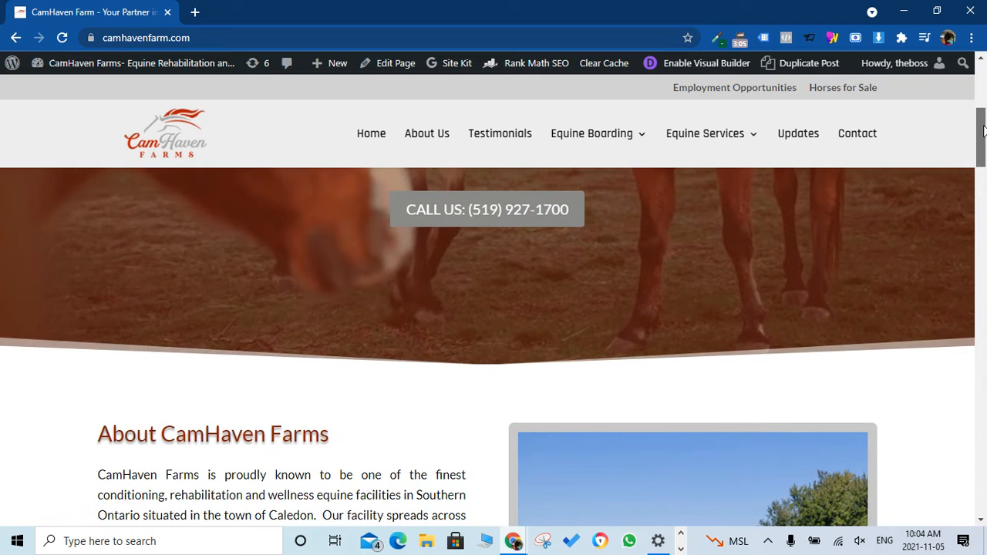
{"action": "left_click", "coordinate": [710, 69]}
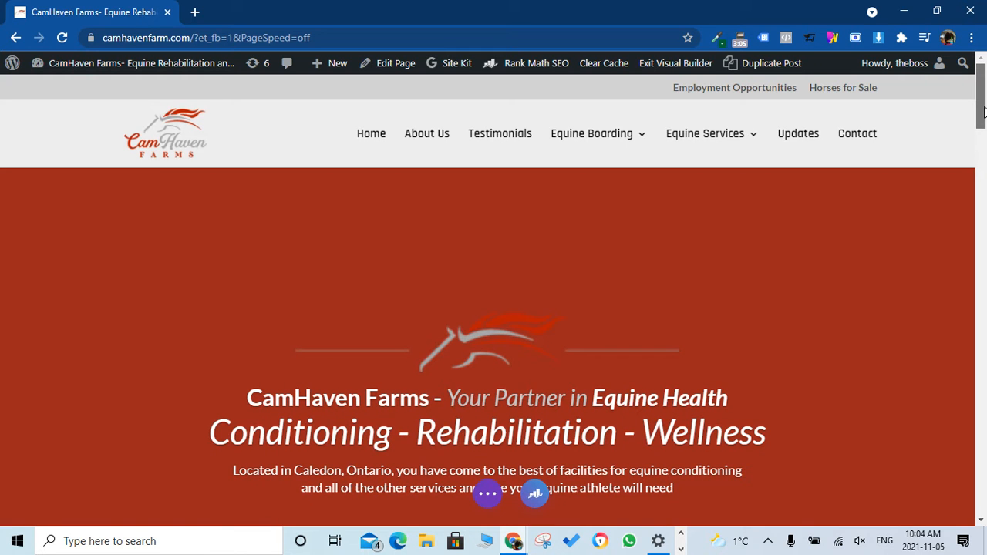
- Open the contact form's settings on the home page and open the Services_Needed field for editing
{"action": "left_click_drag", "start_coordinate": [985, 112], "coordinate": [983, 434]}
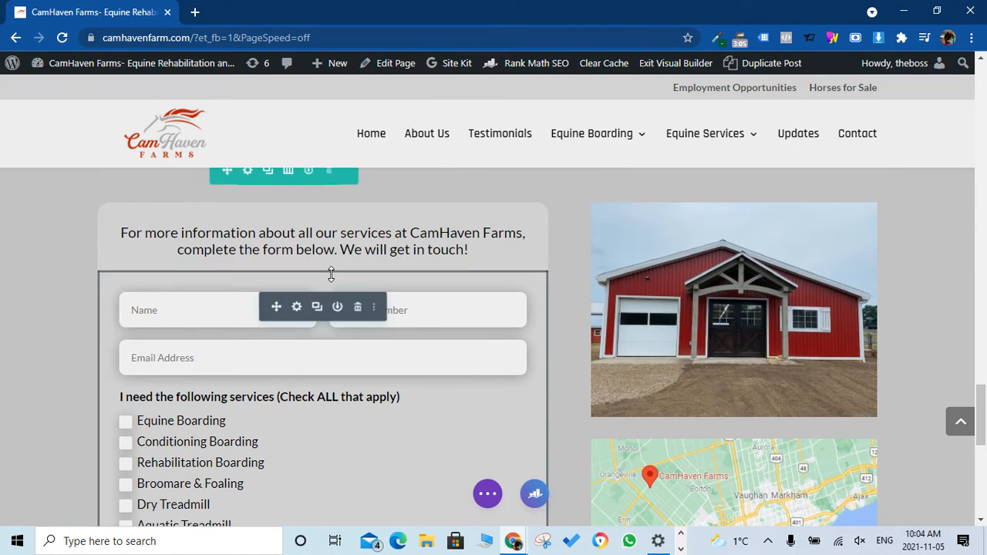
{"action": "left_click", "coordinate": [297, 309]}
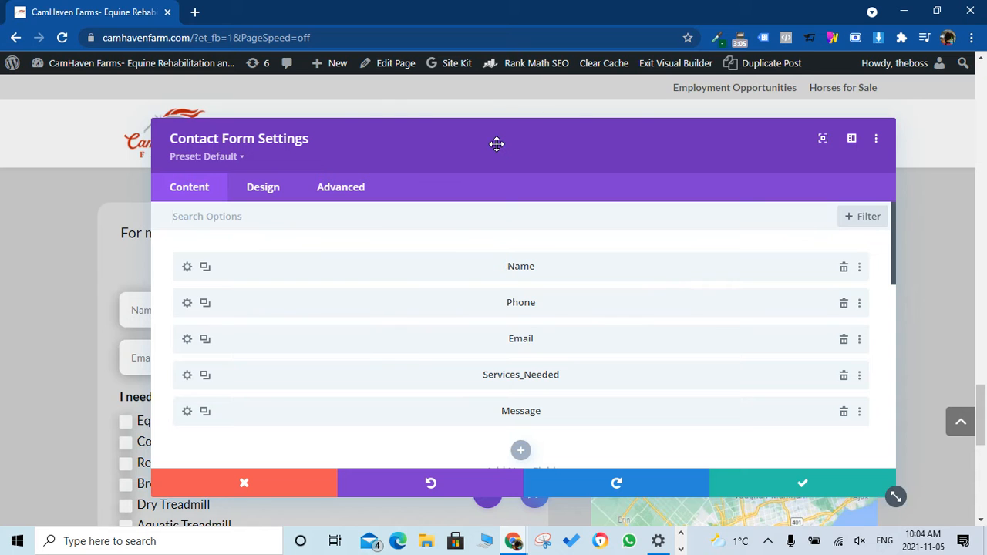
{"action": "left_click_drag", "start_coordinate": [590, 130], "coordinate": [656, 123]}
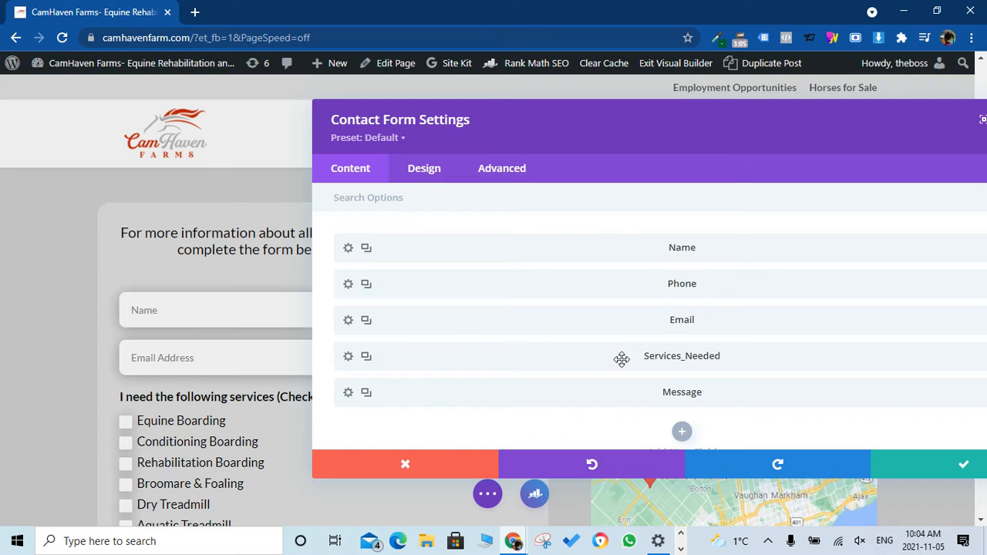
{"action": "left_click", "coordinate": [348, 357]}
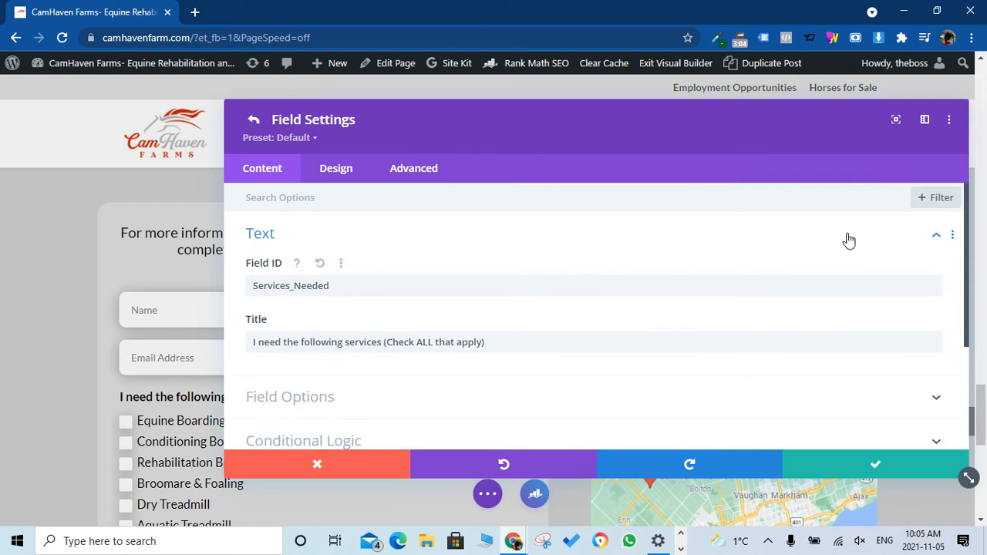
- Add a checkbox option named "New Treatment Option" at the end of the field's options list
{"action": "left_click_drag", "start_coordinate": [963, 235], "coordinate": [953, 271]}
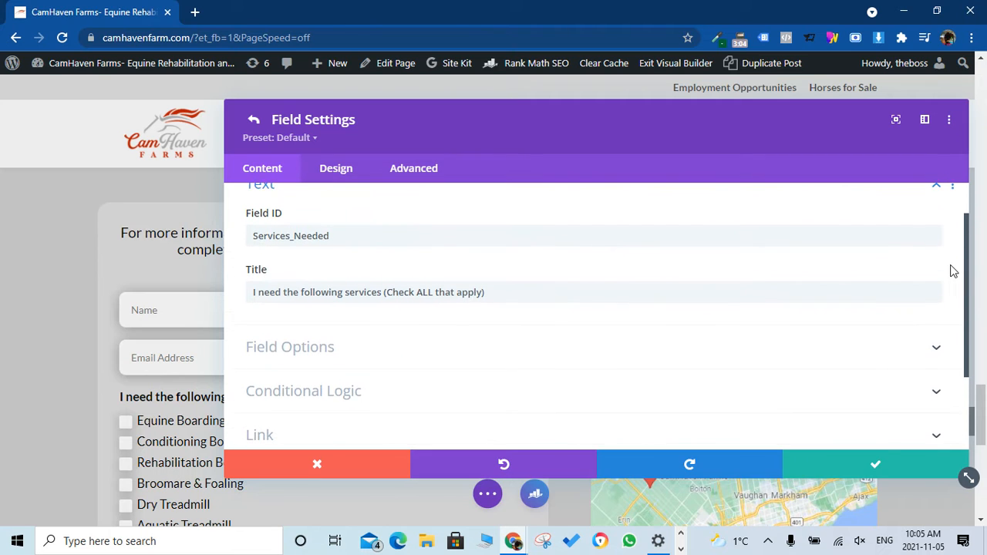
{"action": "left_click", "coordinate": [937, 351]}
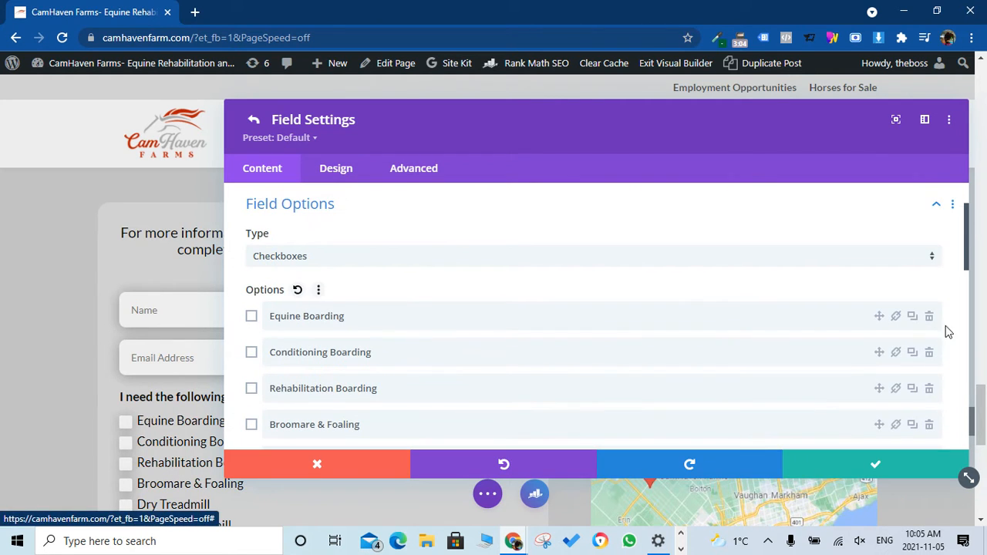
{"action": "left_click_drag", "start_coordinate": [967, 247], "coordinate": [967, 233]}
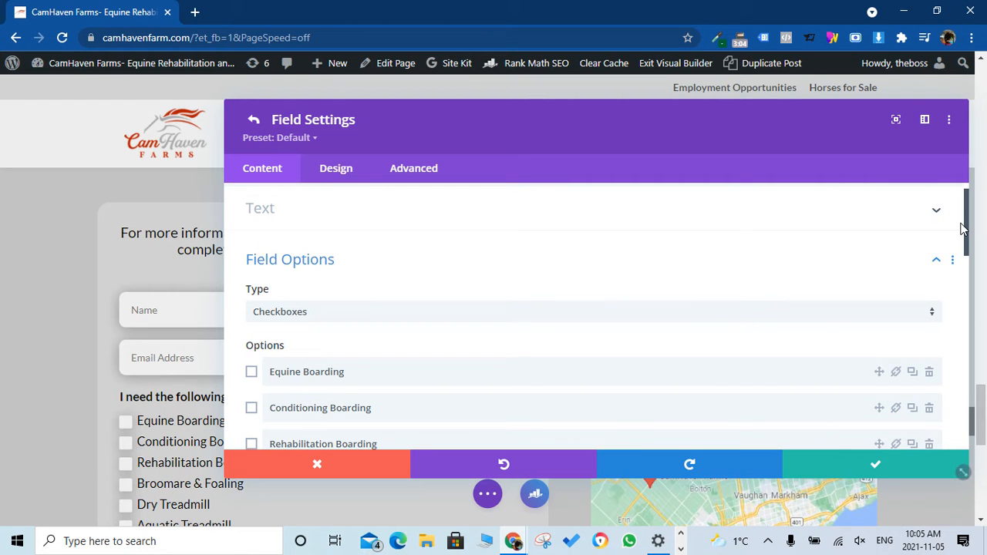
{"action": "left_click_drag", "start_coordinate": [967, 230], "coordinate": [974, 366]}
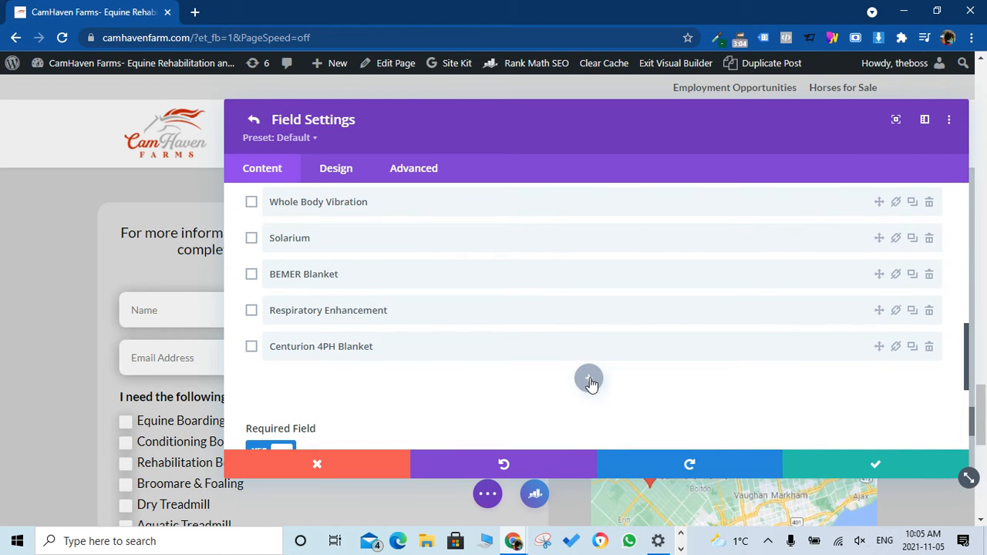
{"action": "left_click", "coordinate": [589, 380]}
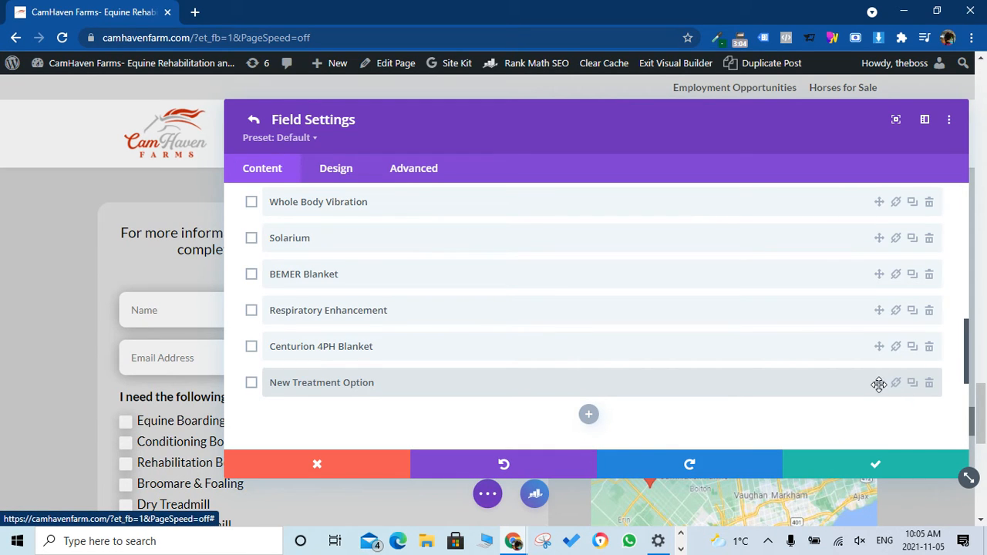
- Move New Treatment Option directly below Equine Boarding and accept the field and contact form settings
{"action": "left_click_drag", "start_coordinate": [880, 384], "coordinate": [847, 262]}
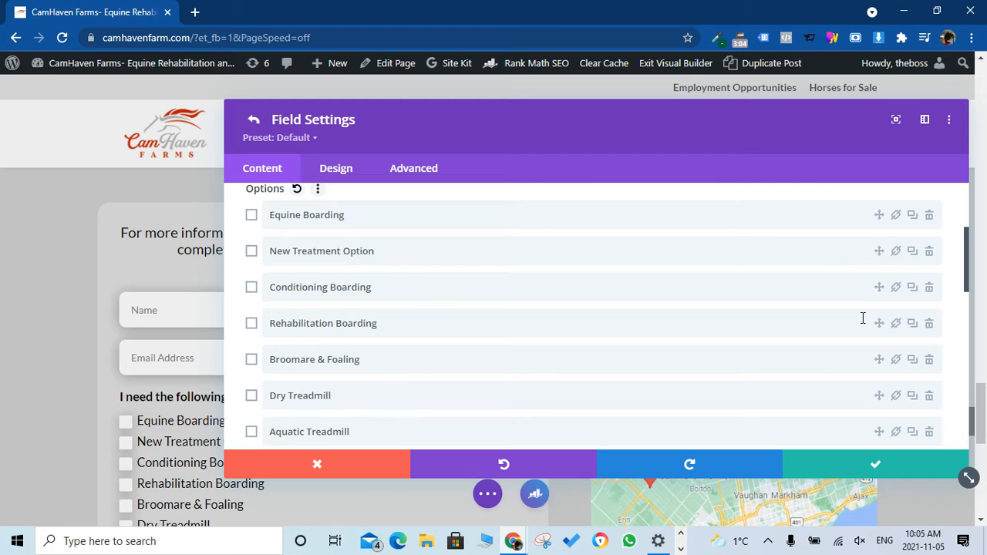
{"action": "left_click", "coordinate": [885, 470]}
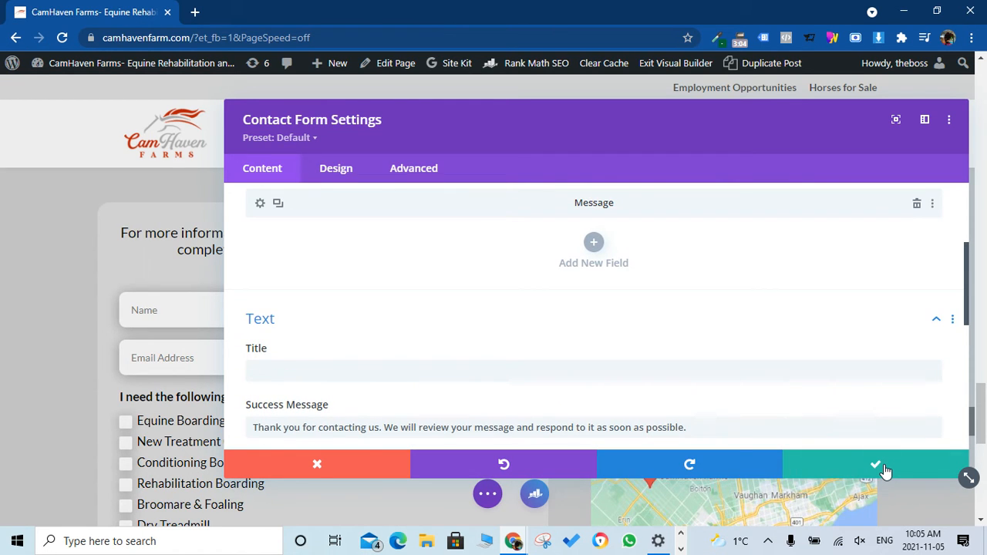
{"action": "left_click", "coordinate": [885, 467]}
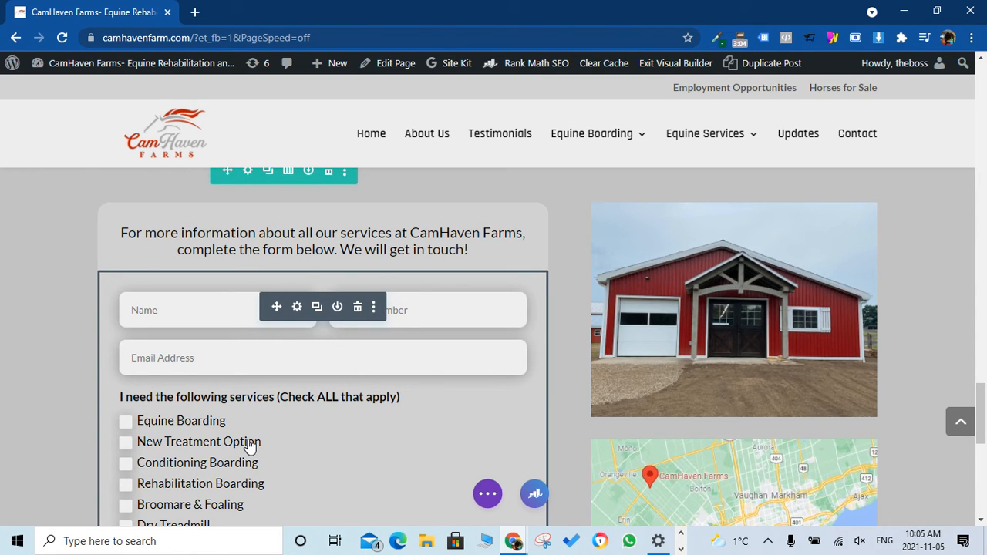
- Save the page from the builder and check the list of services in the contact form
{"action": "left_click", "coordinate": [488, 494]}
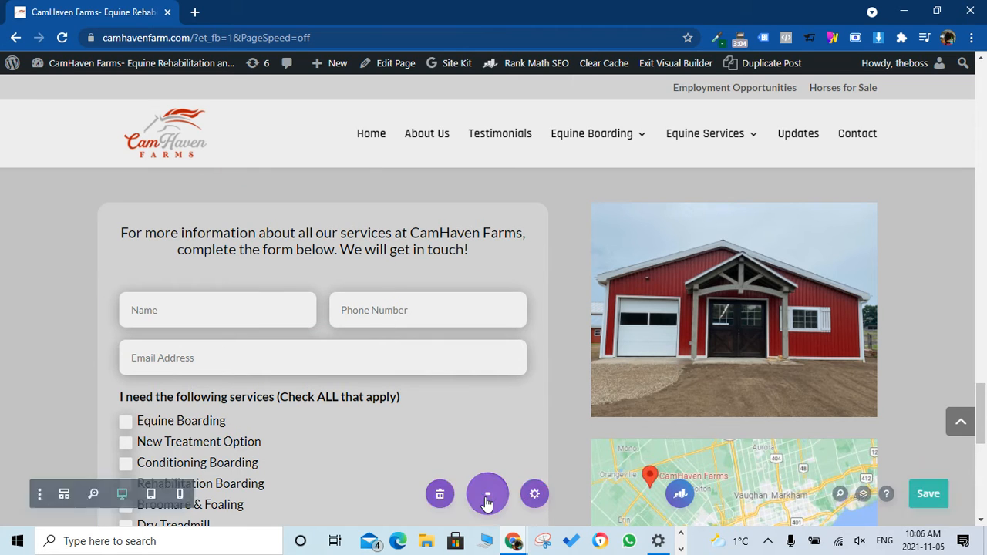
{"action": "left_click", "coordinate": [931, 493]}
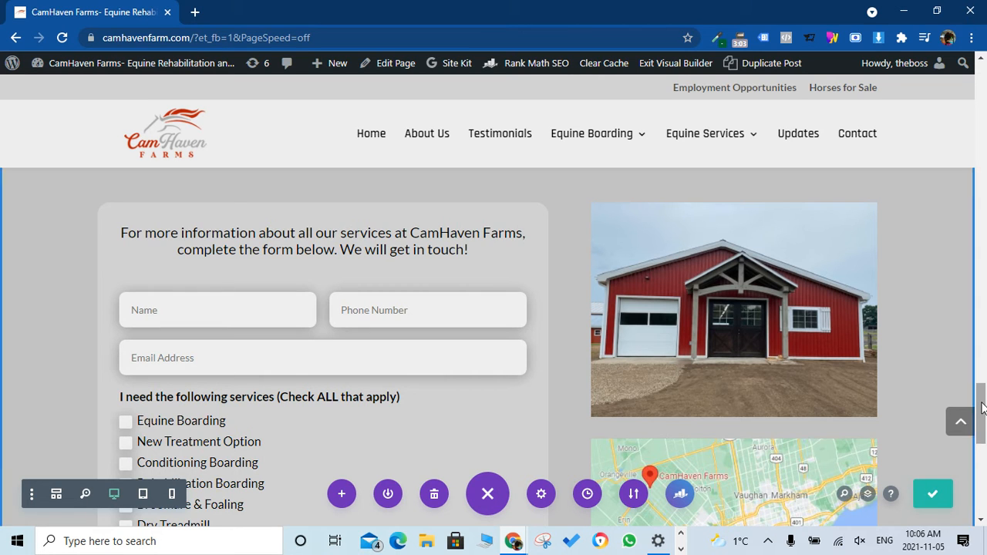
{"action": "scroll", "coordinate": [983, 402], "scroll_direction": "down", "scroll_amount": 2}
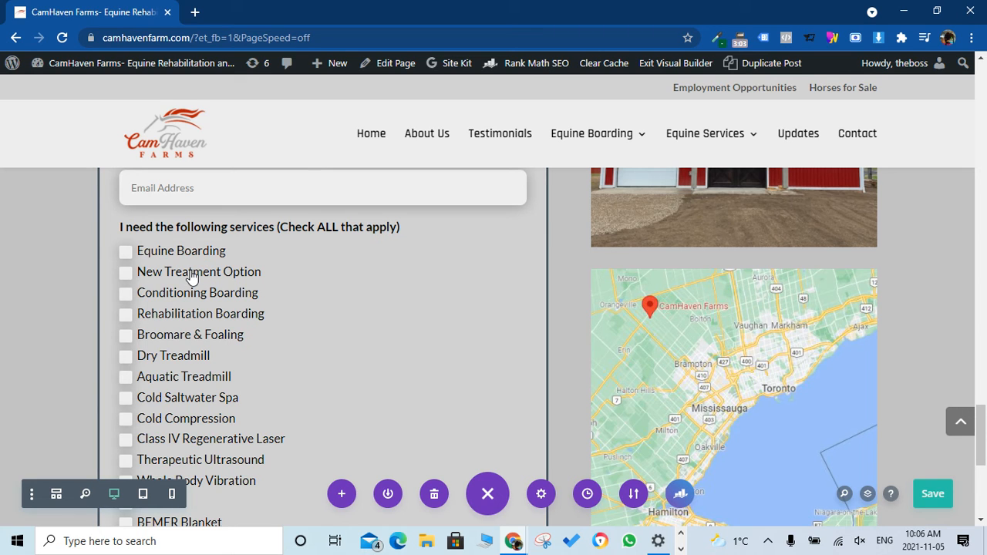
{"action": "key", "text": "ctrl+s"}
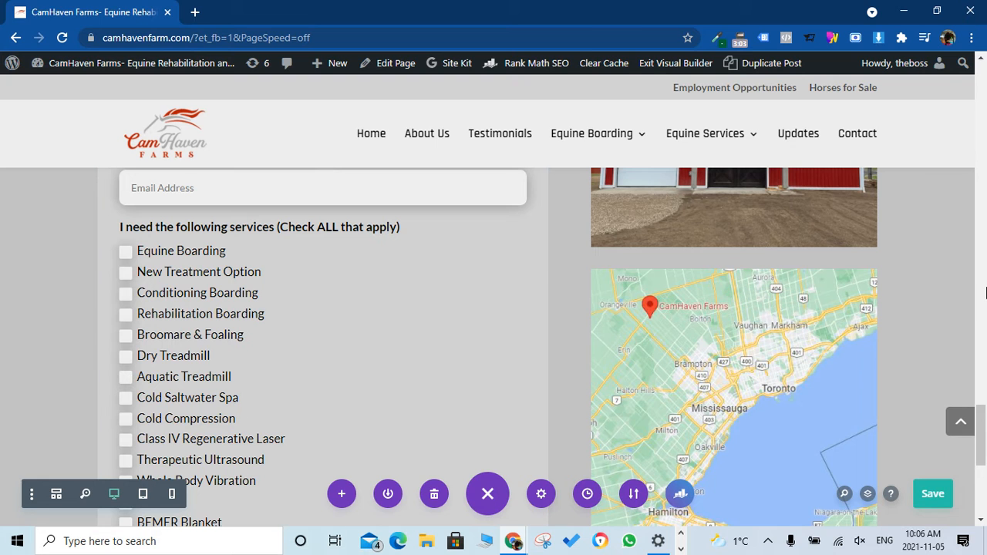
{"action": "left_click_drag", "start_coordinate": [985, 421], "coordinate": [984, 439]}
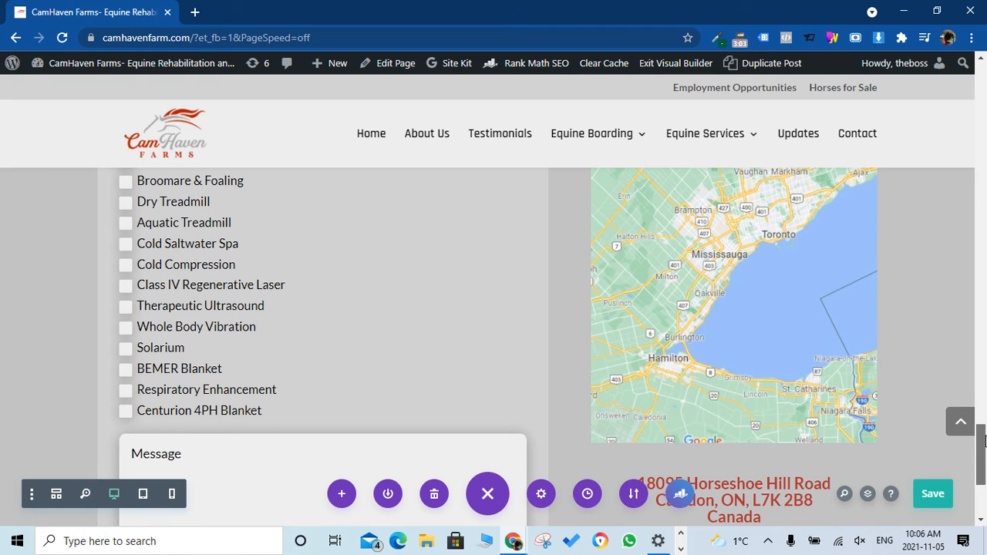
{"action": "left_click_drag", "start_coordinate": [985, 440], "coordinate": [986, 422]}
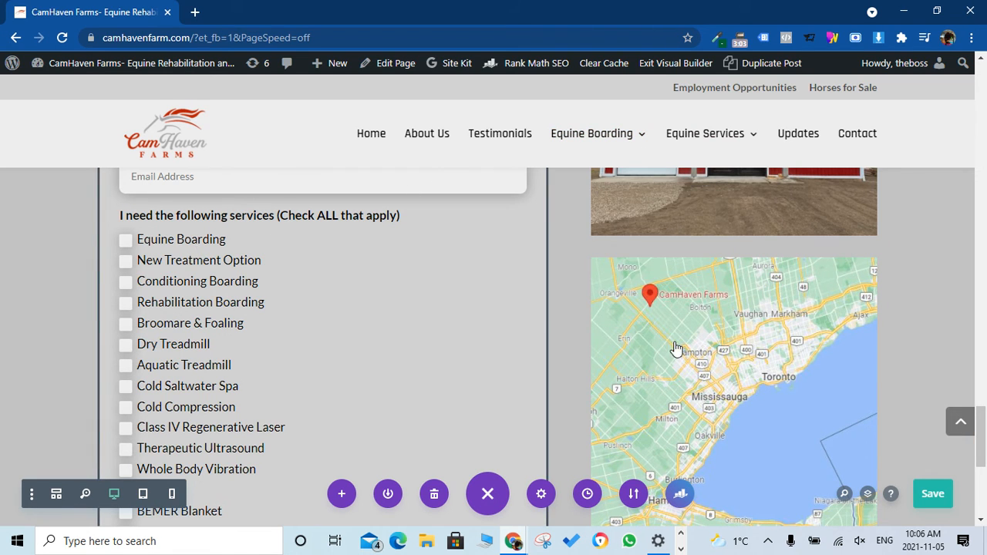
- Reopen the contact form's settings and expand the field options of Services_Needed
{"action": "left_click_drag", "start_coordinate": [985, 455], "coordinate": [983, 440]}
{"action": "mouse_move", "coordinate": [279, 257]}
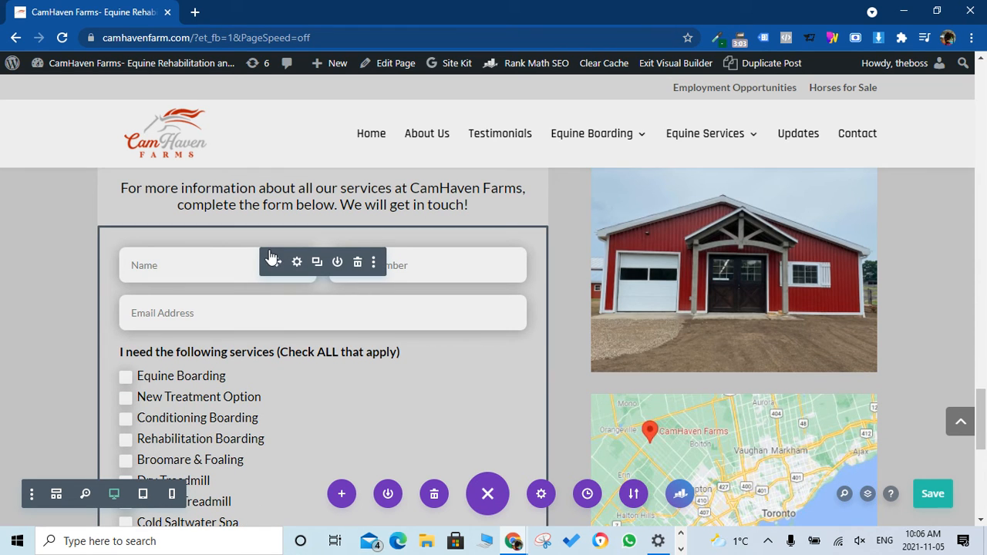
{"action": "left_click", "coordinate": [296, 263]}
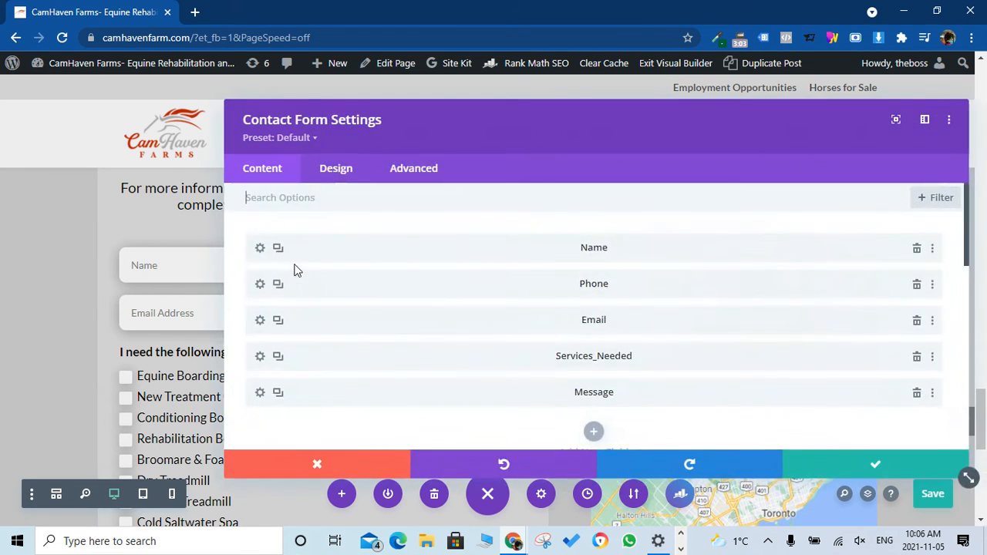
{"action": "left_click", "coordinate": [260, 357]}
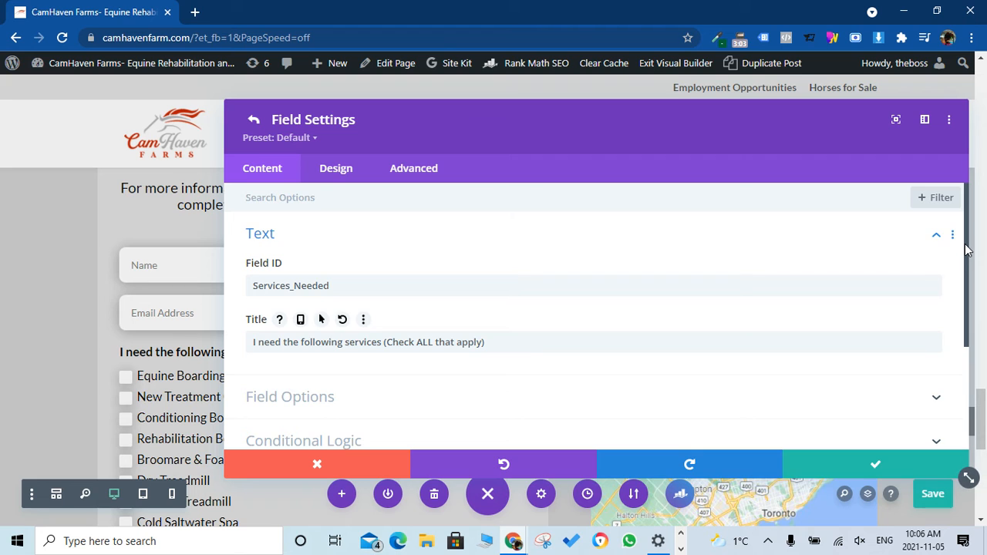
{"action": "scroll", "coordinate": [968, 250], "scroll_direction": "down", "scroll_amount": 2}
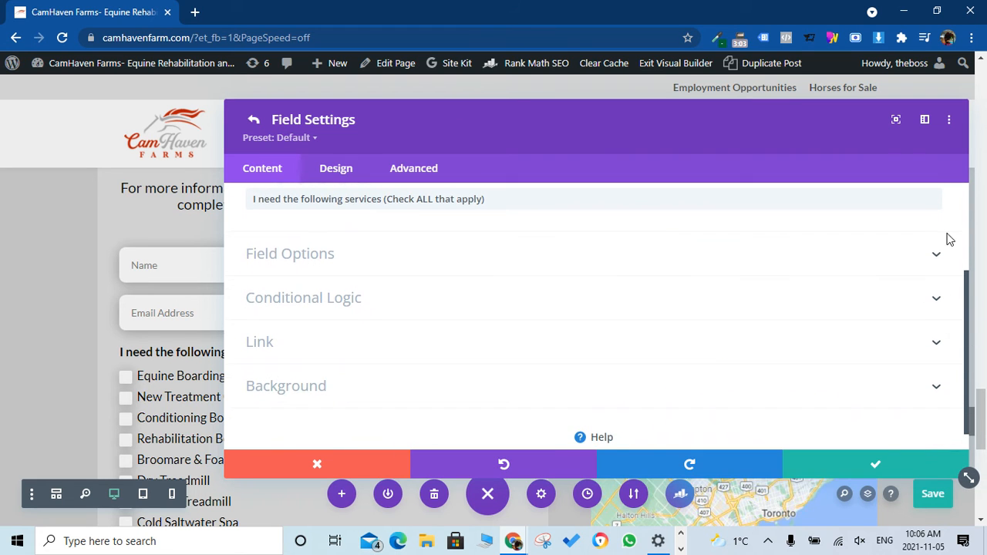
{"action": "left_click", "coordinate": [935, 260]}
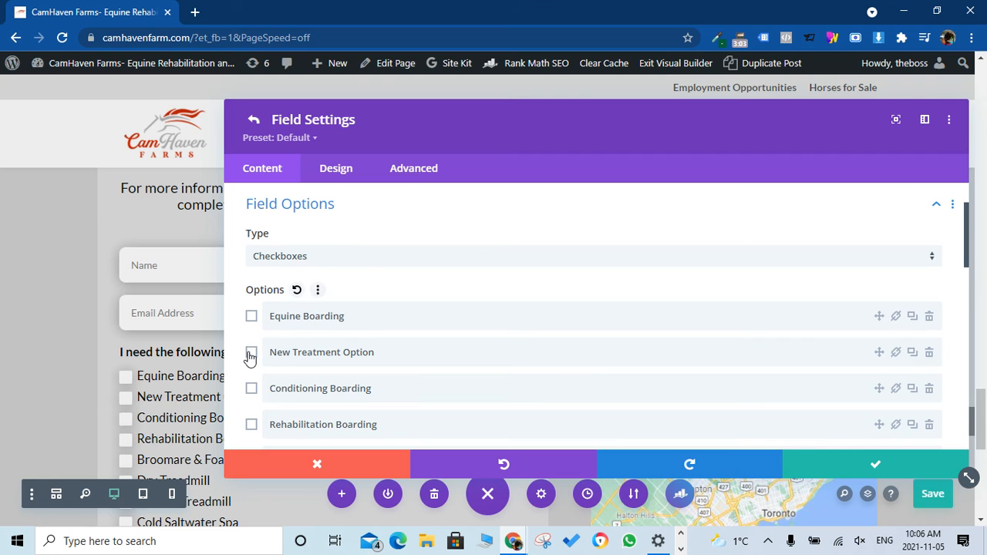
- Delete the New Treatment Option checkbox and accept the field and contact form settings
{"action": "mouse_move", "coordinate": [377, 356]}
{"action": "left_mouse_down"}
{"action": "mouse_move", "coordinate": [333, 355]}
{"action": "mouse_move", "coordinate": [388, 356]}
{"action": "left_mouse_up"}
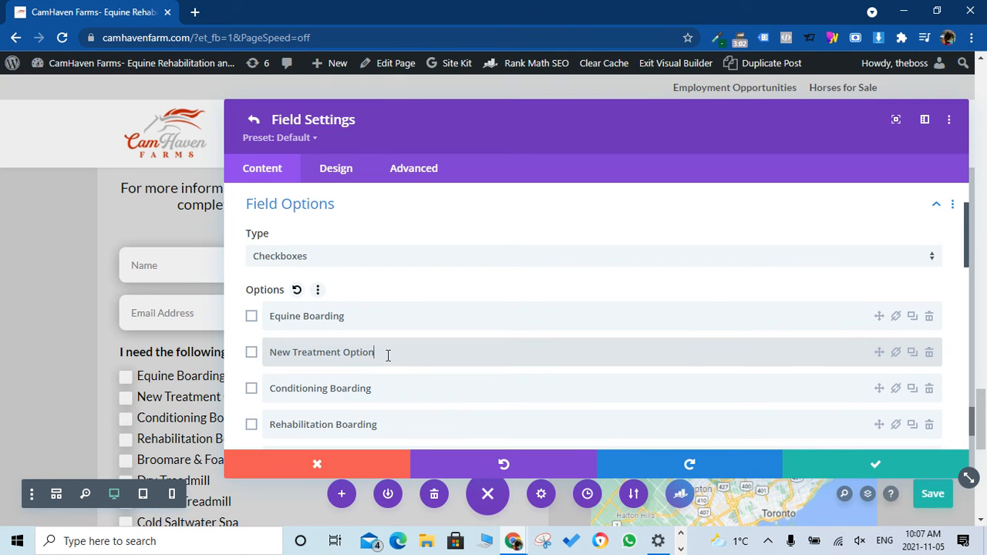
{"action": "left_click", "coordinate": [930, 355]}
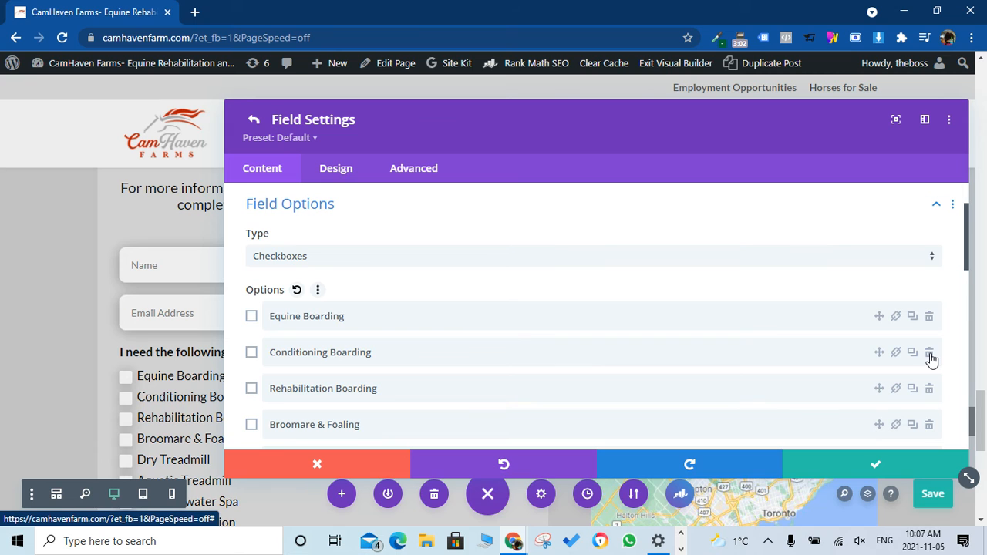
{"action": "left_click", "coordinate": [854, 466]}
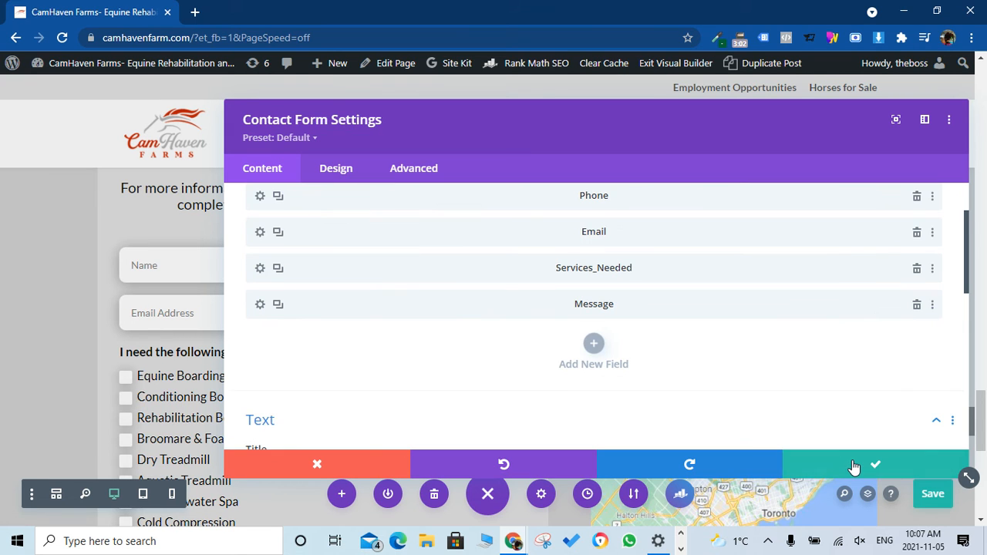
{"action": "left_click", "coordinate": [854, 466]}
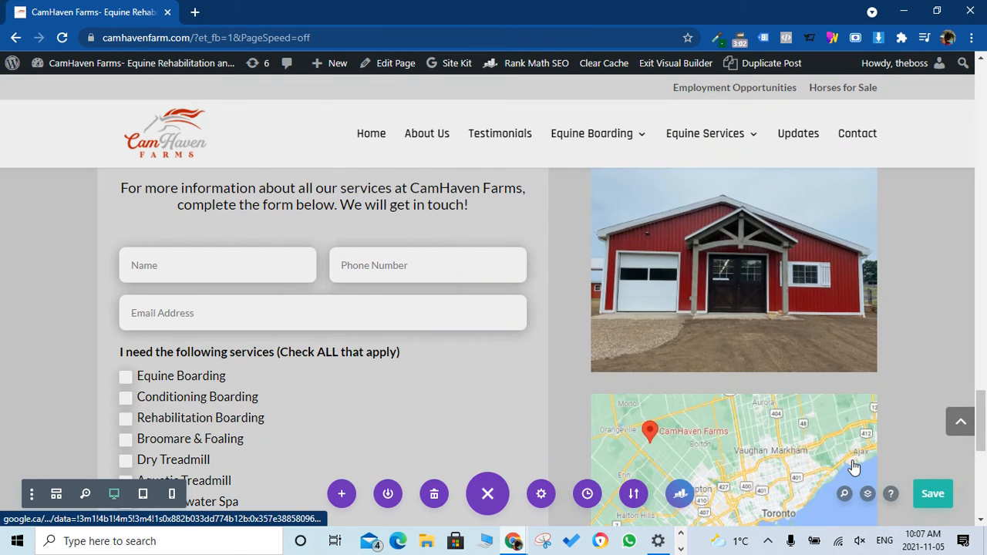
- Save the edited page and exit the Visual Builder
{"action": "left_click", "coordinate": [934, 497]}
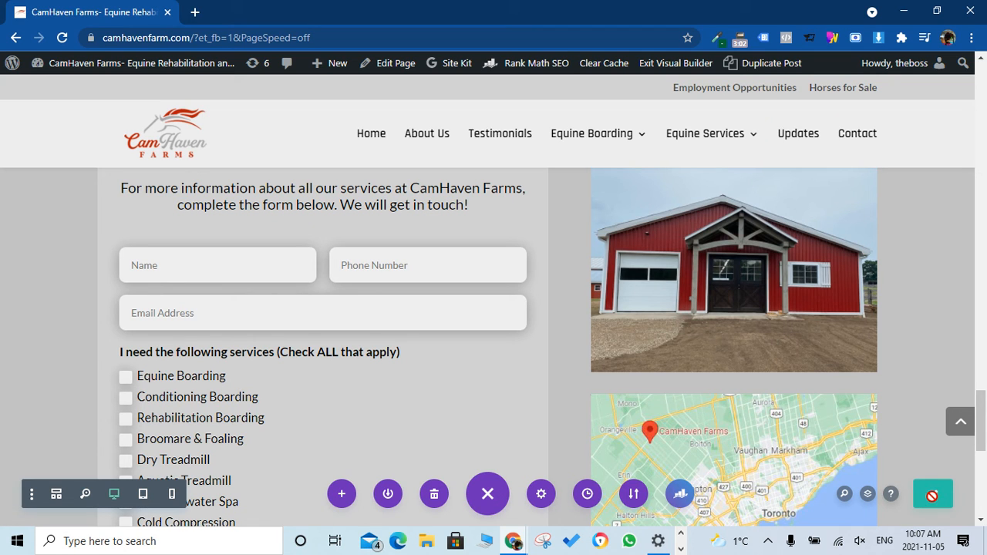
{"action": "left_click", "coordinate": [673, 66]}
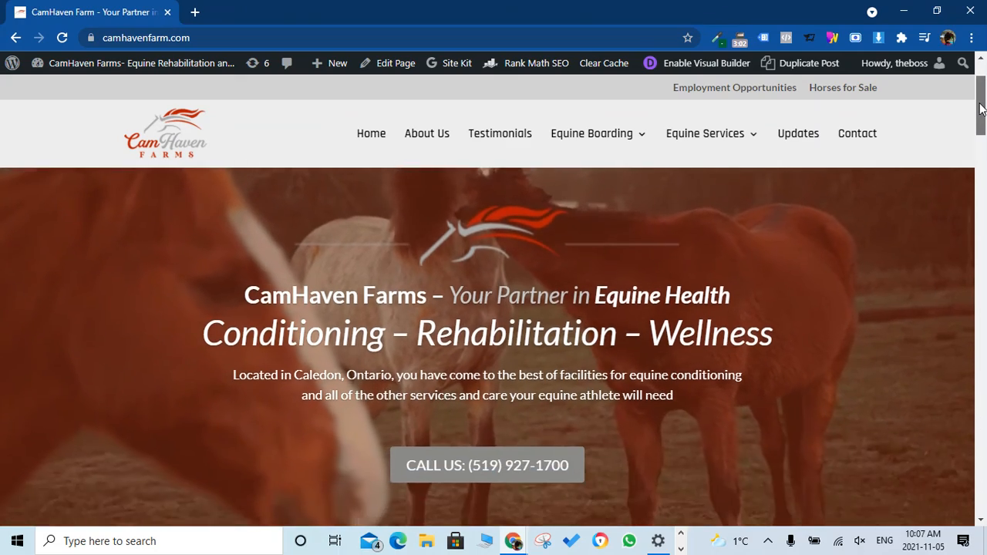
{"action": "left_click_drag", "start_coordinate": [980, 105], "coordinate": [984, 332]}
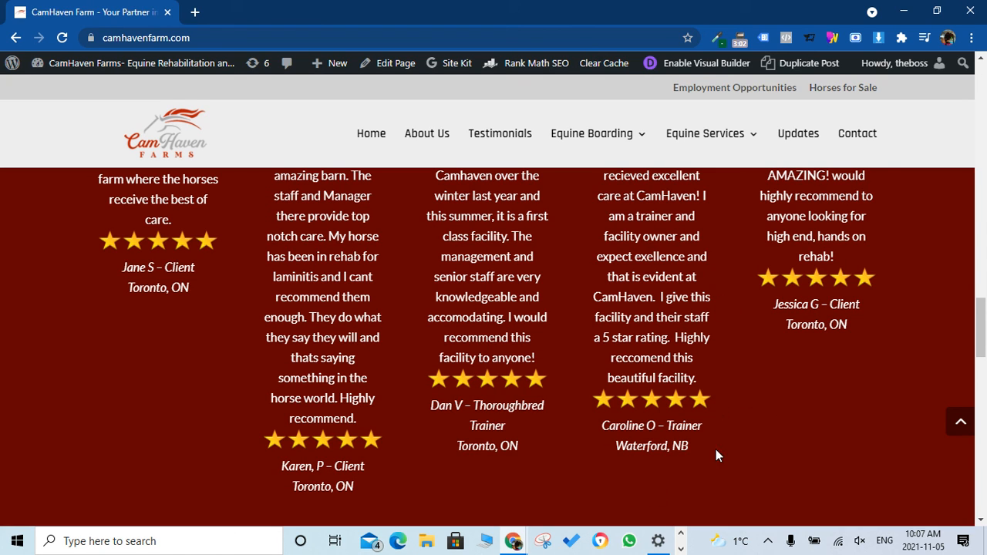
{"action": "left_click", "coordinate": [580, 512]}
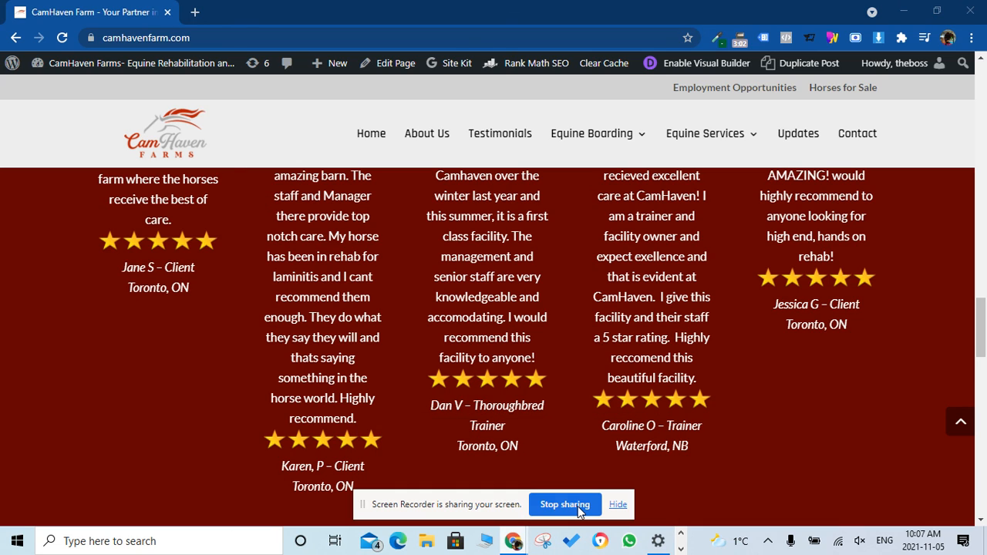